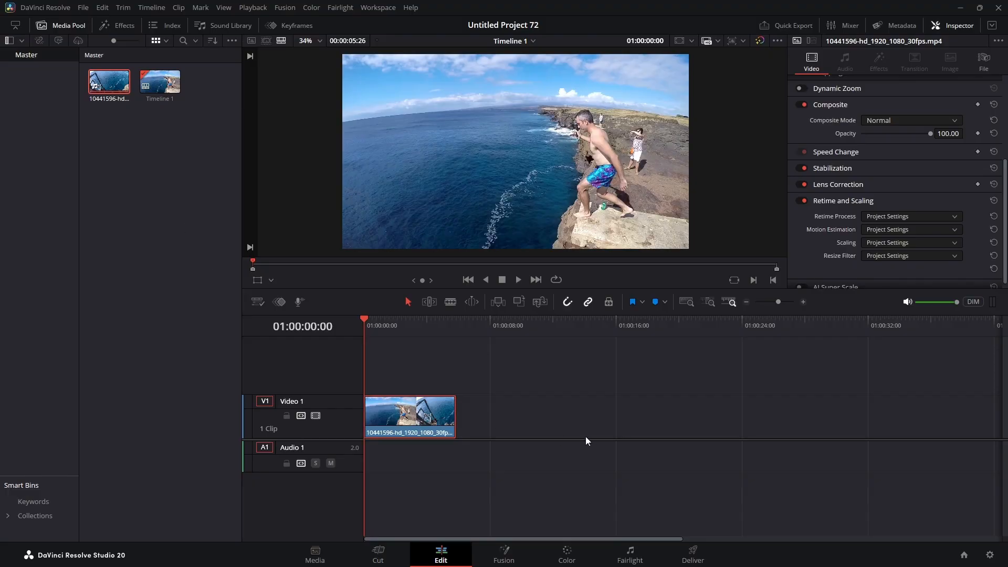
# Replace the timeline clip with a linked video-and-audio copy from the media pool and delete that copy
pyautogui.press('Delete')
pyautogui.moveTo(110, 83); pyautogui.dragTo(359, 416)
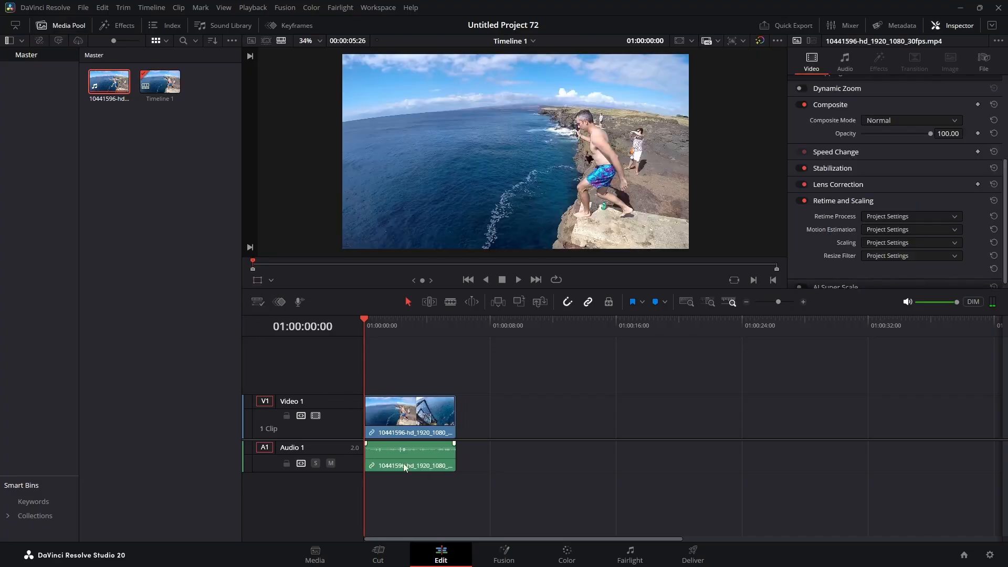
pyautogui.click(413, 420)
pyautogui.press('Delete')
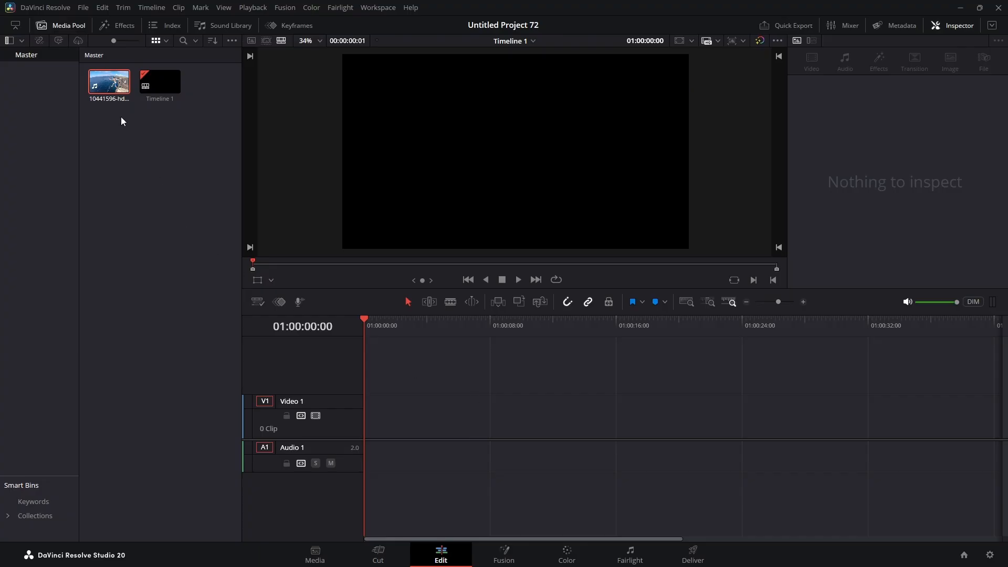
# Place only the video of the cliff-jump clip at the start of the Video 1 track and select it
pyautogui.moveTo(99, 92); pyautogui.dragTo(372, 417)
pyautogui.click(406, 420)
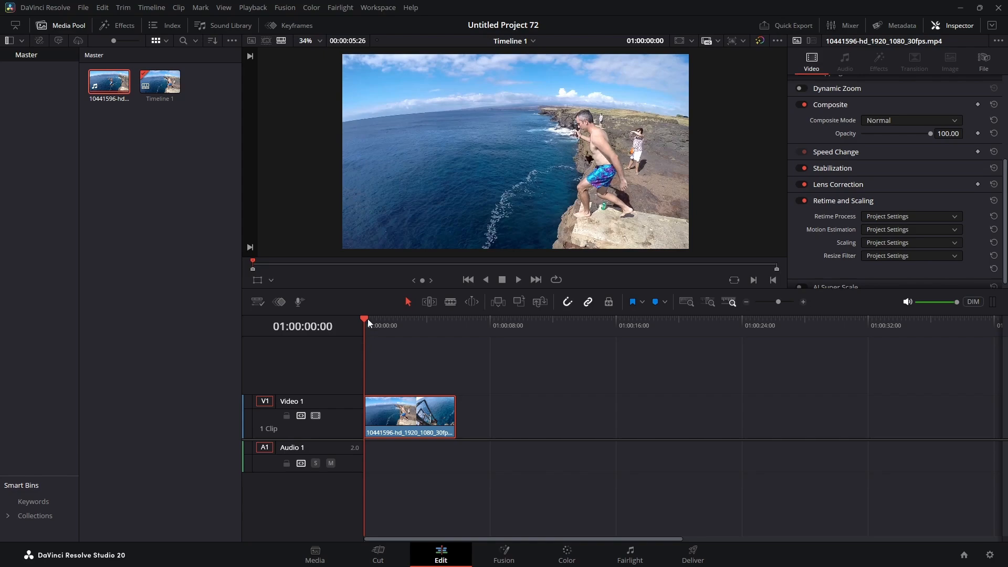
# Return the playhead to the timeline start and show the retime controls on the Video 1 clip
pyautogui.moveTo(366, 318)
pyautogui.mouseDown()
pyautogui.moveTo(399, 320)
pyautogui.moveTo(355, 322)
pyautogui.mouseUp()
pyautogui.rightClick(412, 418)
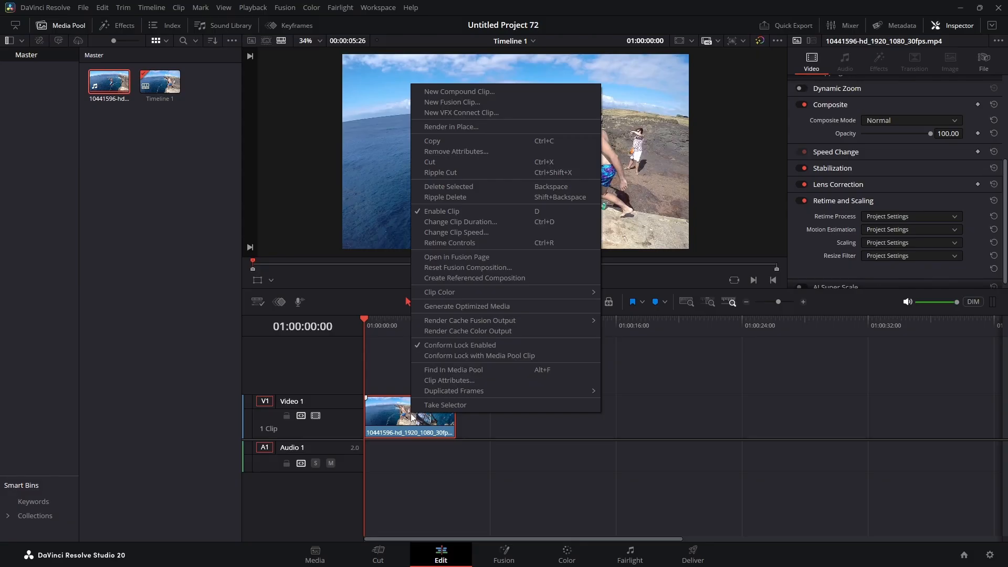
pyautogui.click(482, 244)
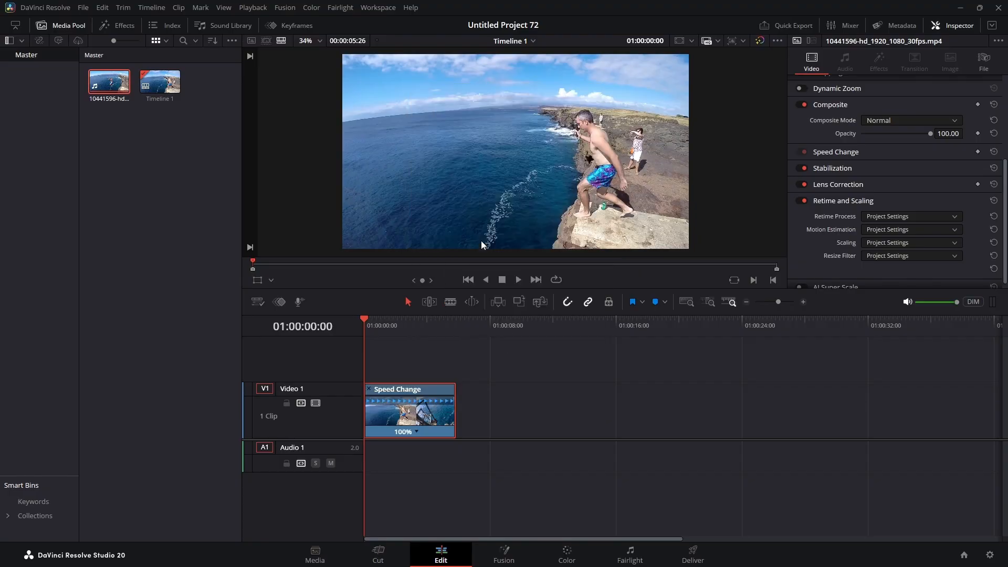
pyautogui.rightClick(426, 414)
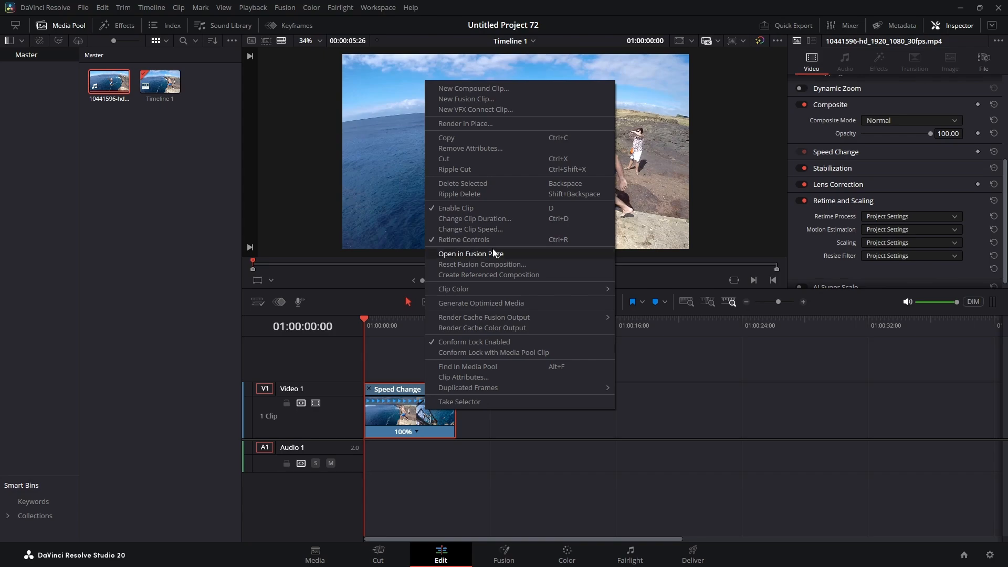
pyautogui.click(409, 417)
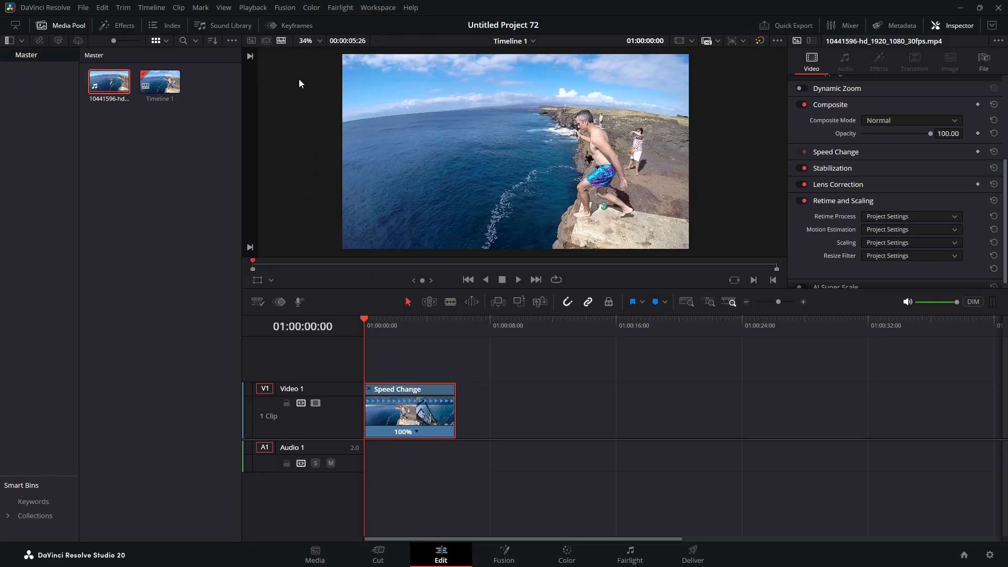
pyautogui.click(299, 28)
pyautogui.click(299, 27)
# Add two speed points to the clip, at 01:00:01:06 and 01:00:02:01
pyautogui.moveTo(363, 319); pyautogui.dragTo(383, 316)
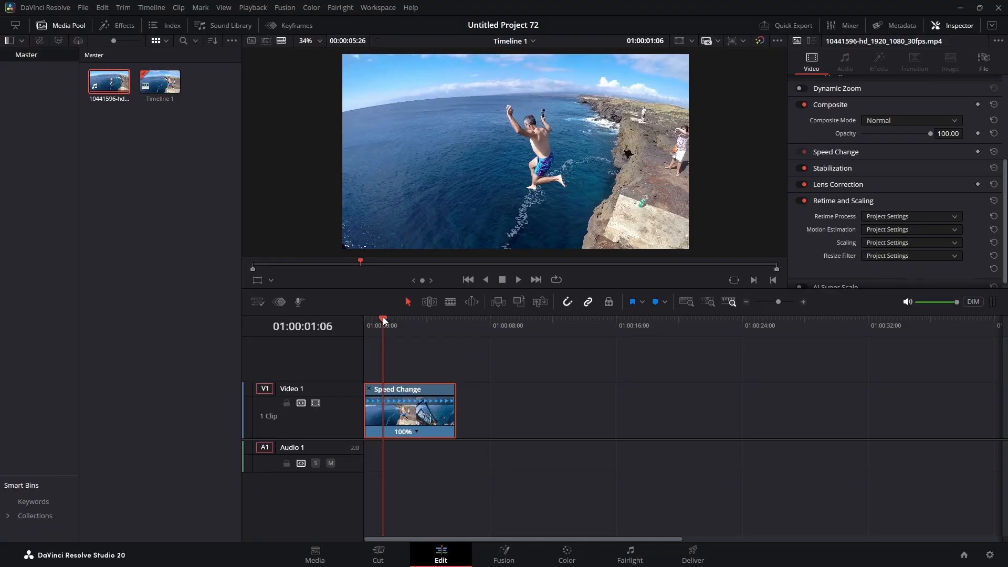
pyautogui.click(417, 431)
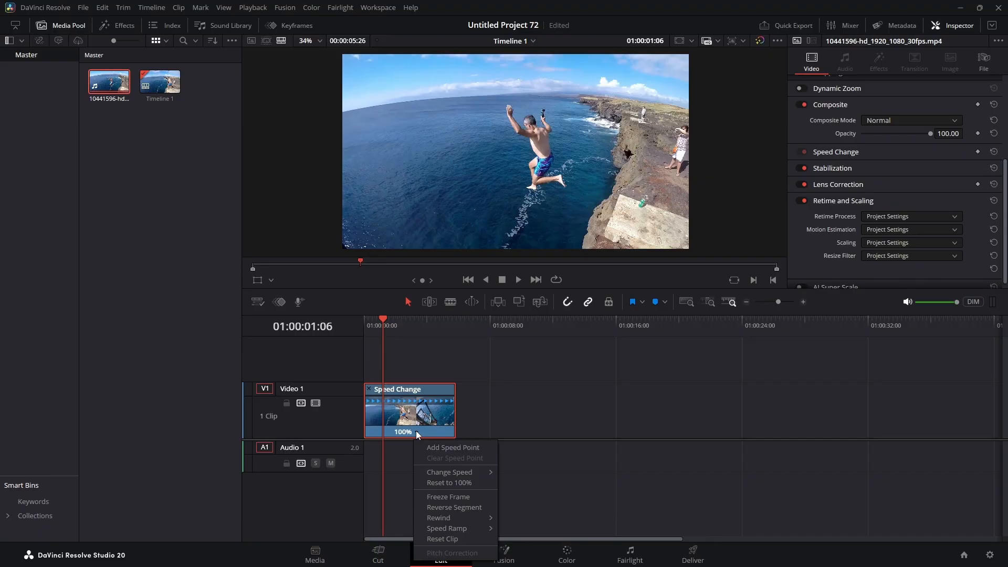
pyautogui.click(438, 447)
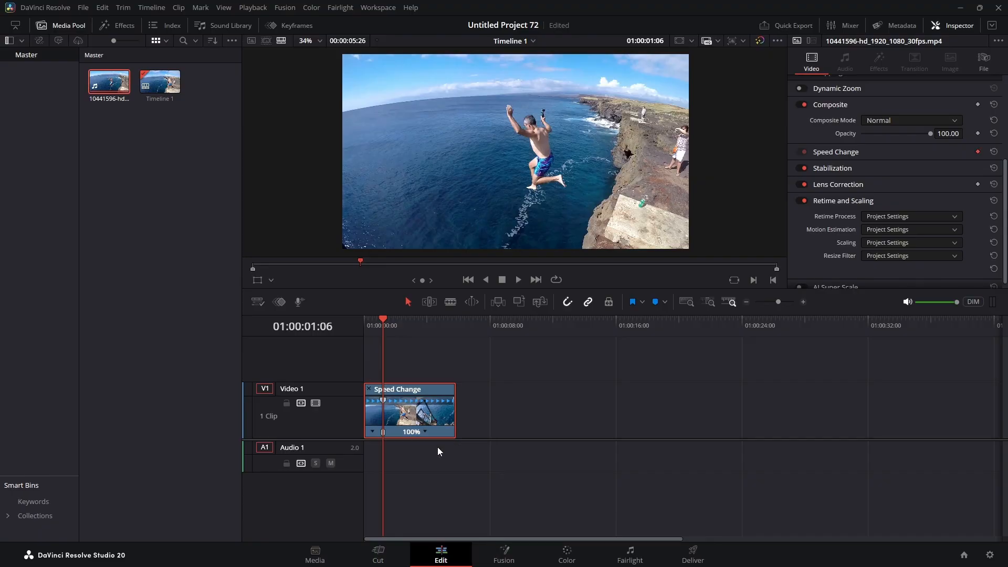
pyautogui.click(384, 319)
pyautogui.moveTo(383, 319); pyautogui.dragTo(396, 317)
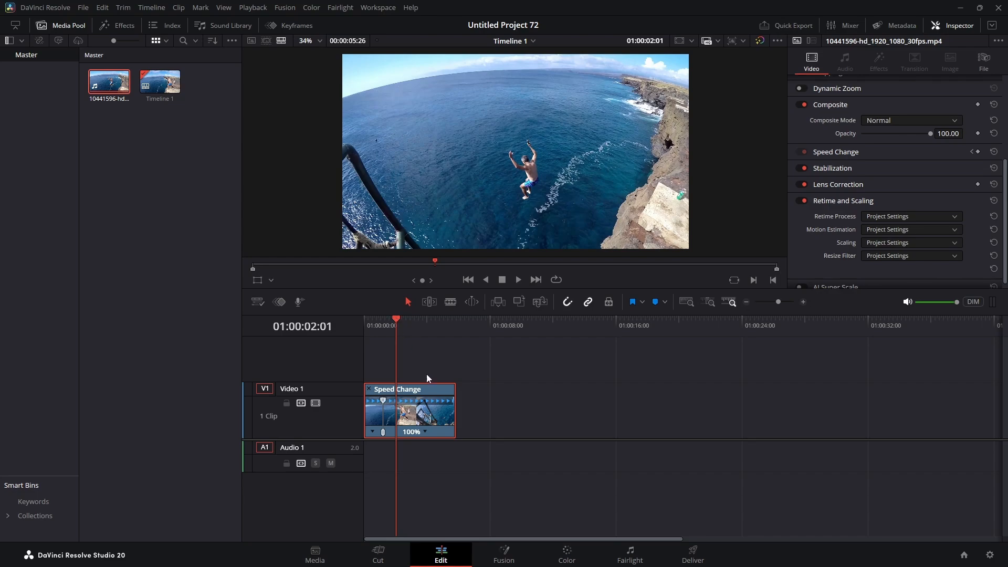
pyautogui.click(424, 431)
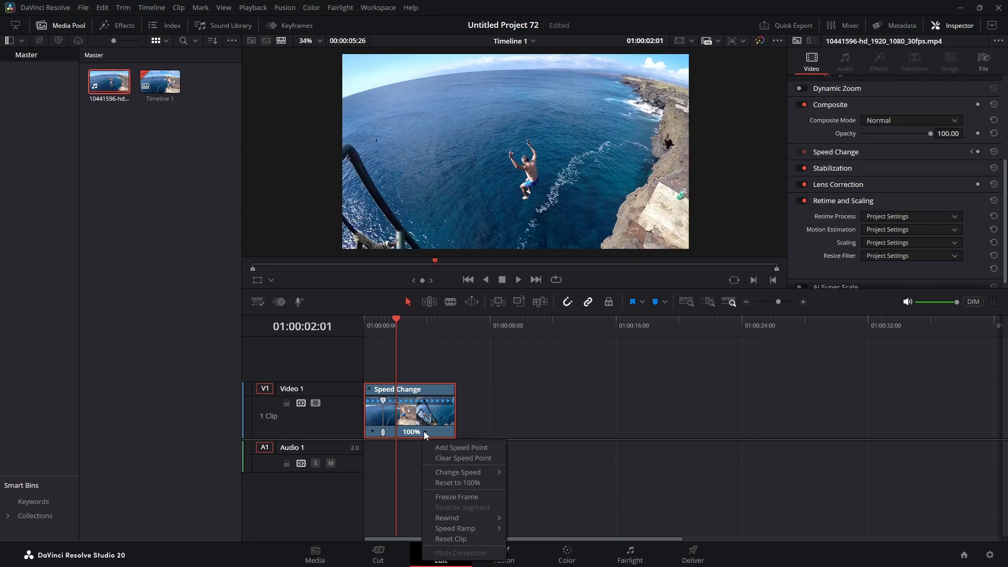
pyautogui.click(442, 448)
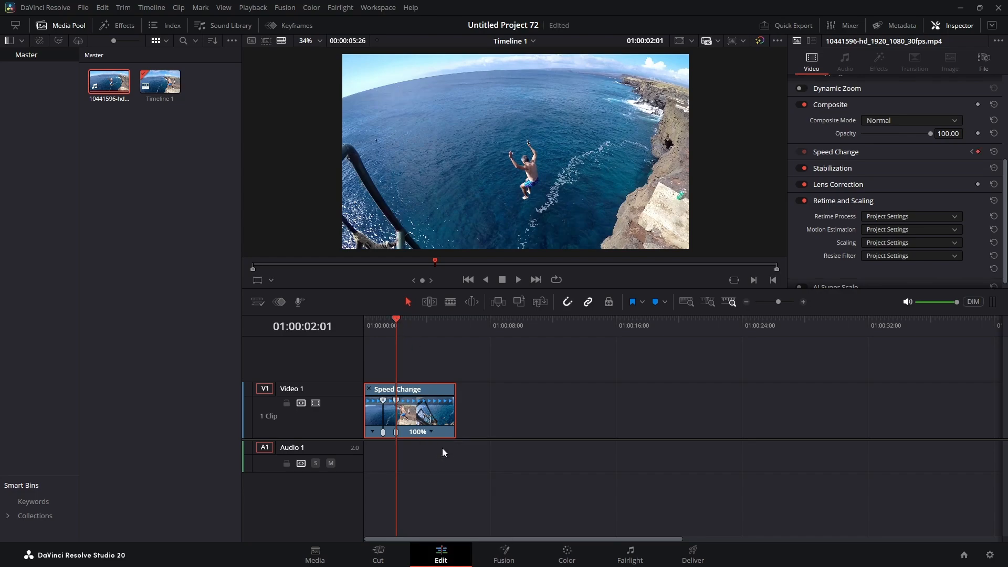
# Stretch the segment between the two speed points slightly by moving the second point's upper handle later
pyautogui.moveTo(395, 320); pyautogui.dragTo(377, 319)
pyautogui.click(395, 402)
pyautogui.moveTo(396, 401); pyautogui.dragTo(404, 401)
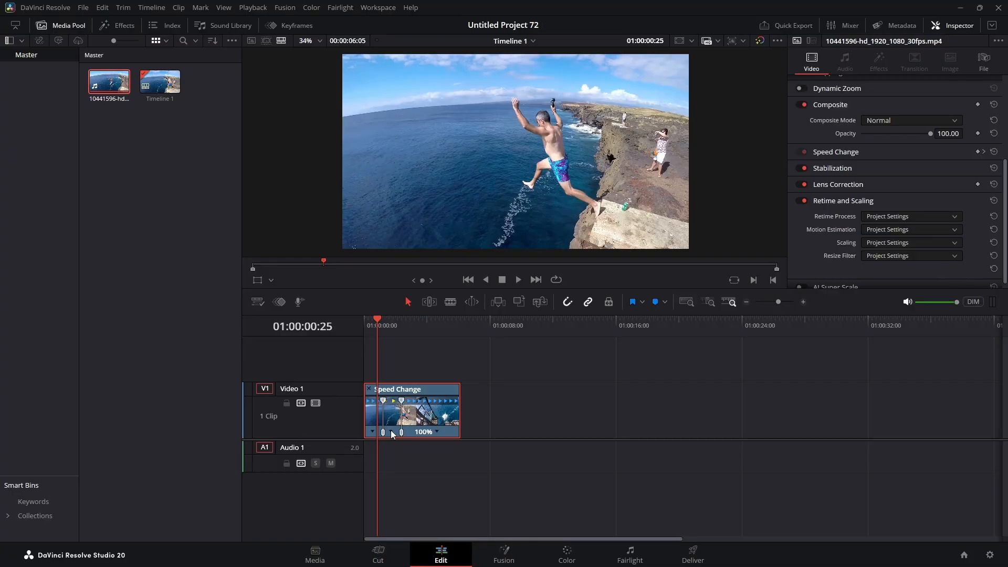
# Set the speed of the segment between the two speed points to 10%
pyautogui.click(391, 433)
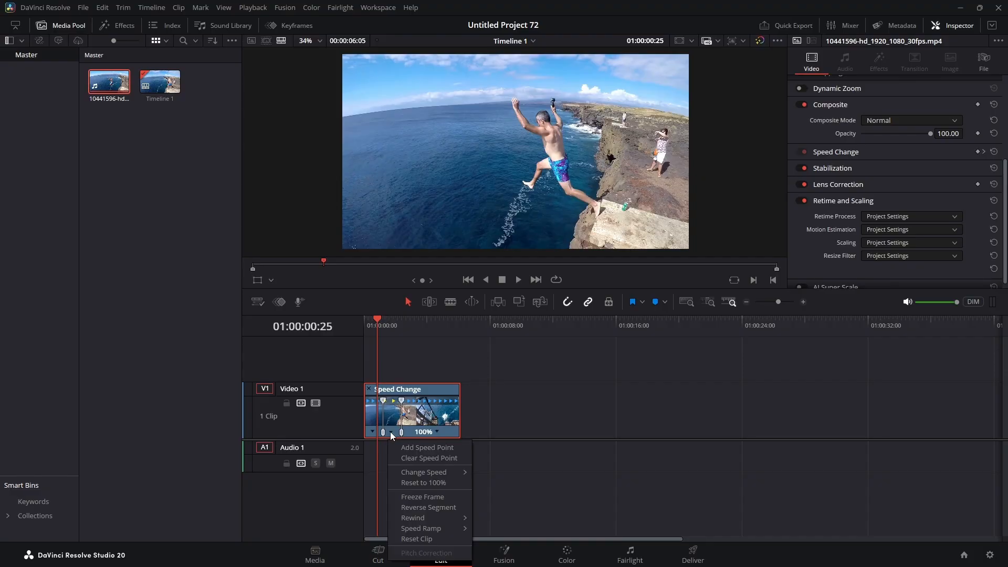
pyautogui.click(436, 431)
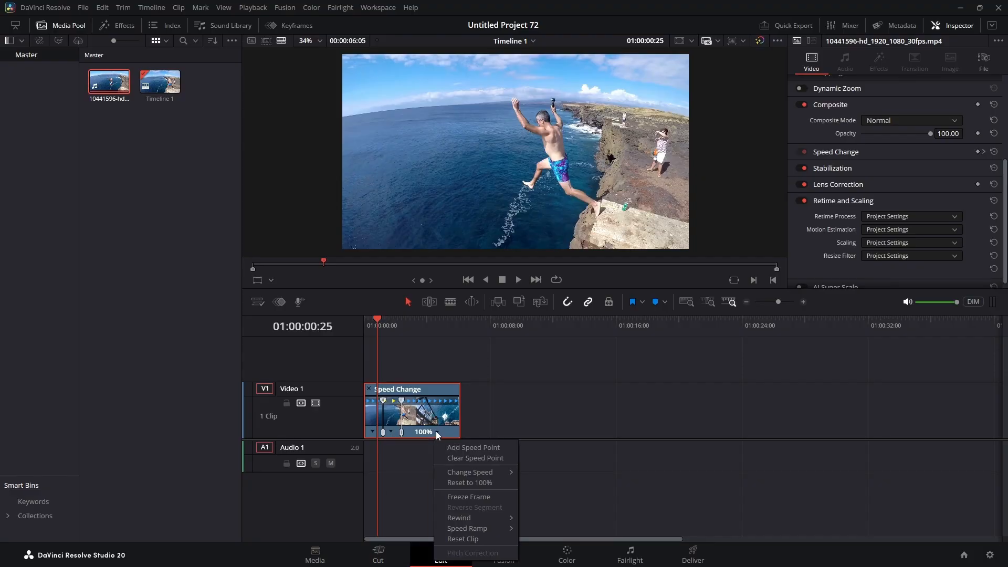
pyautogui.click(373, 431)
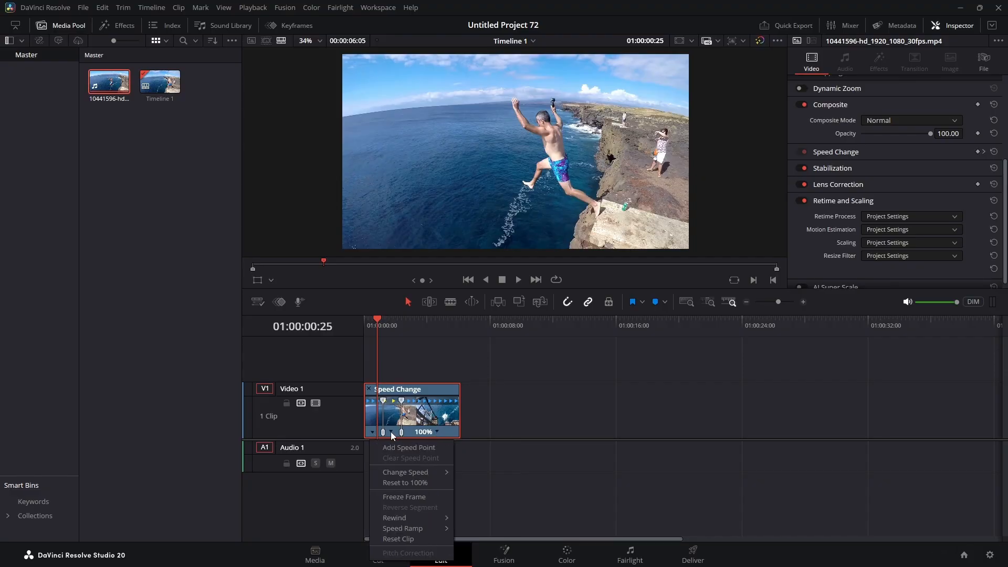
pyautogui.click(391, 431)
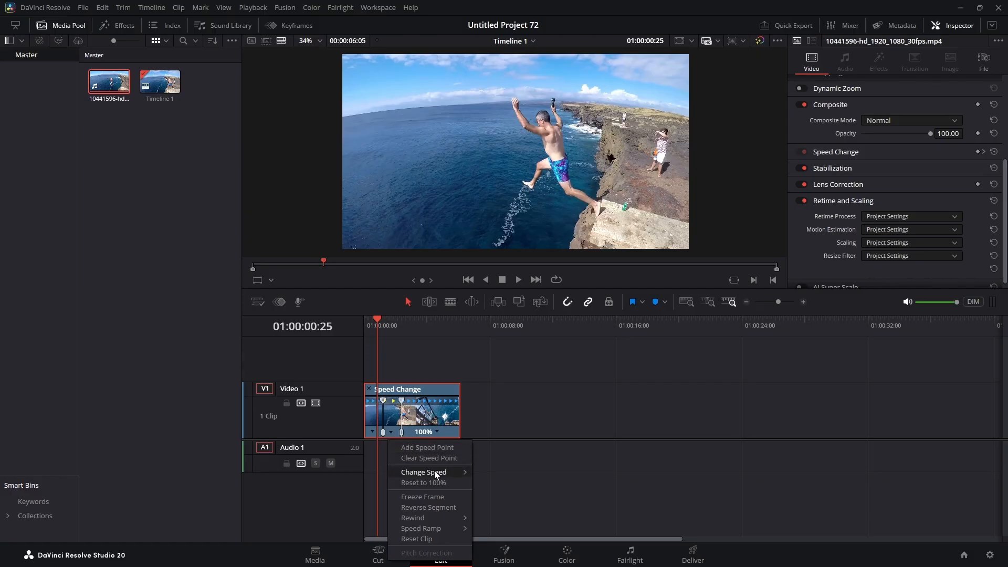
pyautogui.moveTo(435, 474)
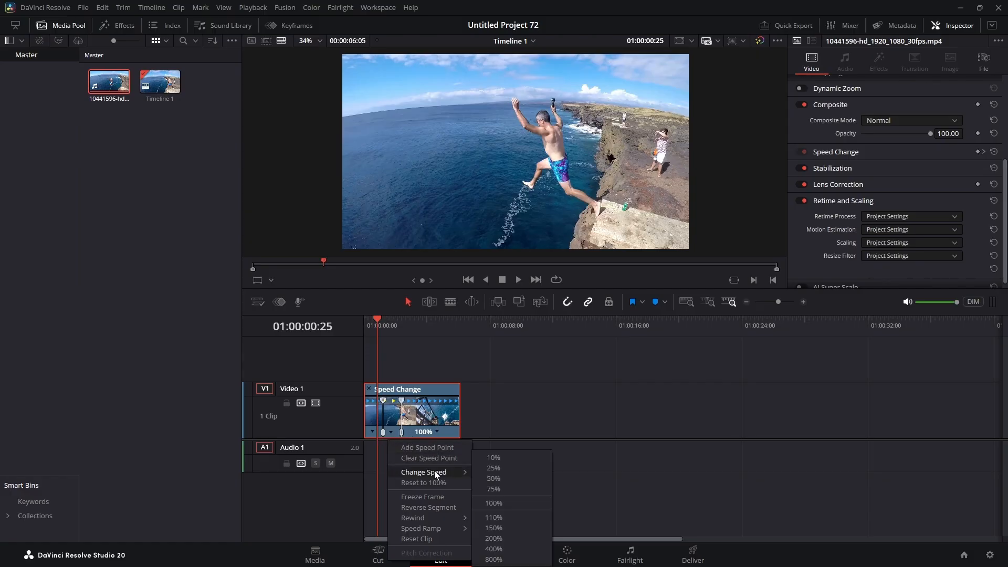
pyautogui.click(502, 457)
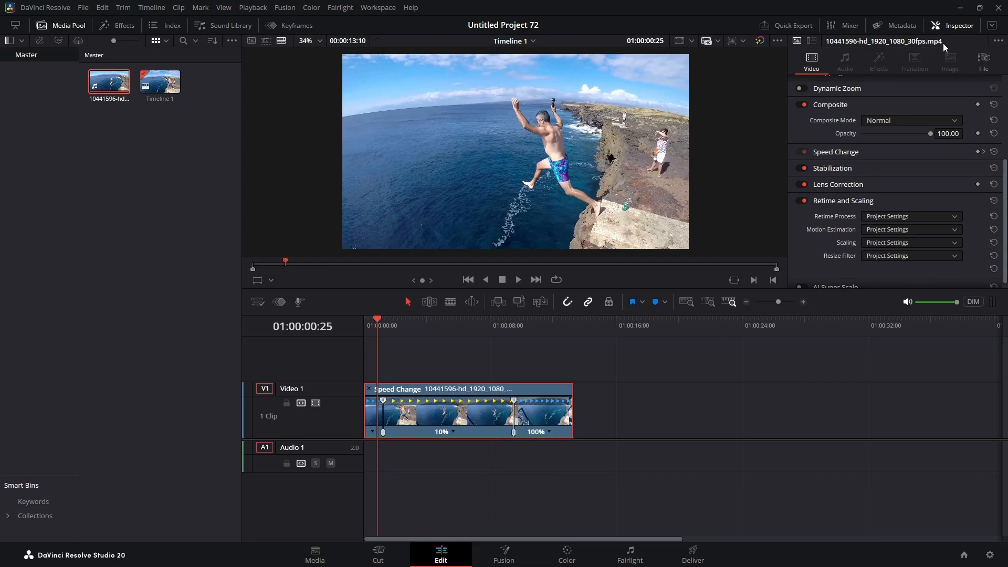
# Set the clip's retime process to Optical Flow and its motion estimation to AI Speed Warp Faster
pyautogui.click(948, 25)
pyautogui.click(949, 25)
pyautogui.click(842, 202)
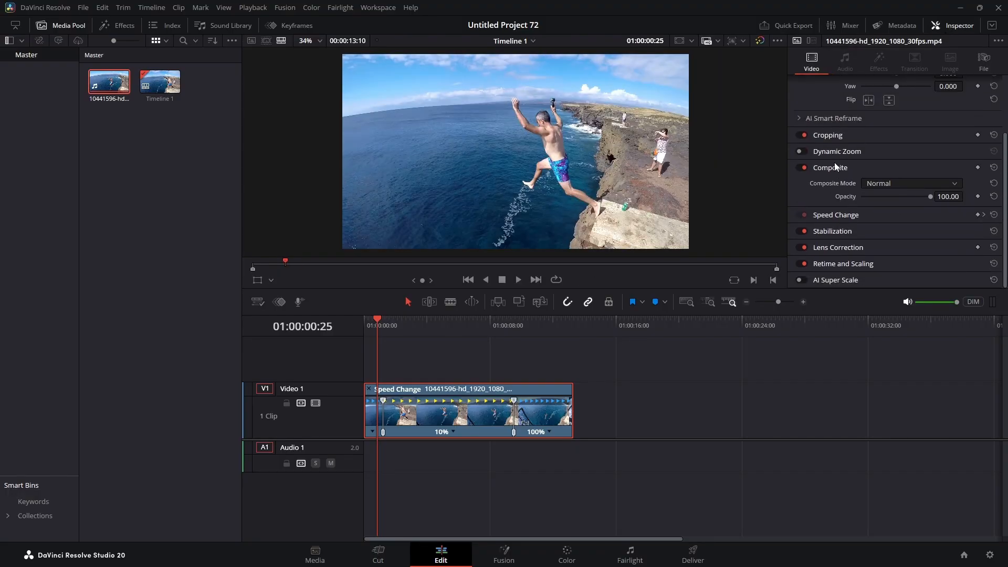
pyautogui.click(837, 263)
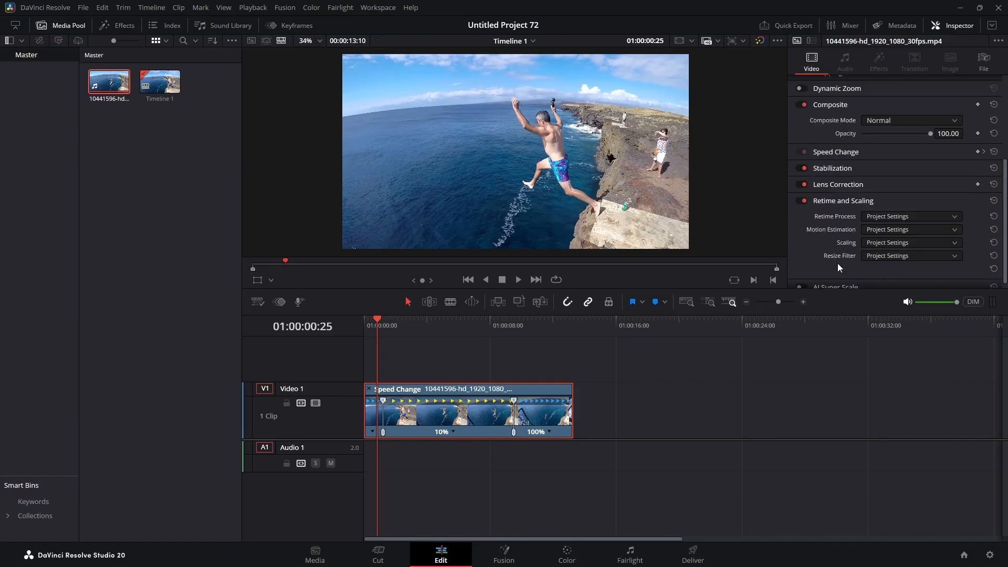
pyautogui.click(879, 216)
pyautogui.click(894, 266)
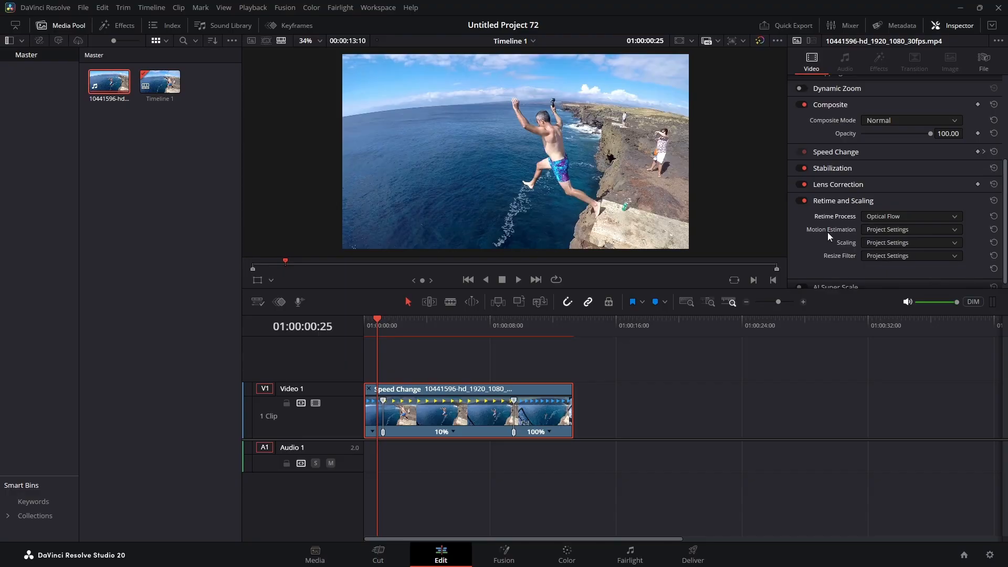
pyautogui.click(883, 229)
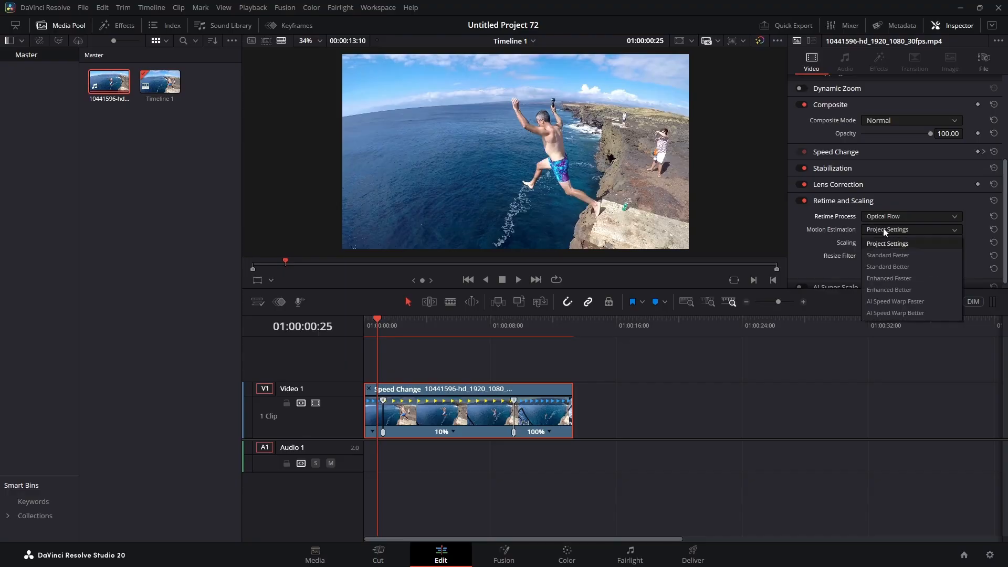
pyautogui.click(904, 302)
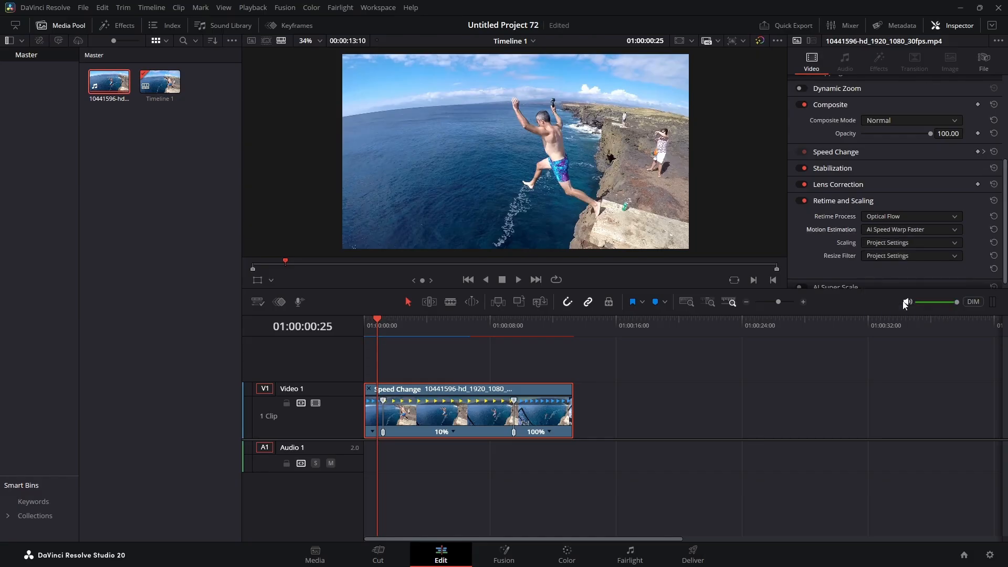
# Return the playhead to the timeline start and show the clip's full retime speed curve in the keyframe editor
pyautogui.click(368, 320)
pyautogui.moveTo(369, 321)
pyautogui.mouseDown()
pyautogui.moveTo(473, 326)
pyautogui.moveTo(361, 331)
pyautogui.mouseUp()
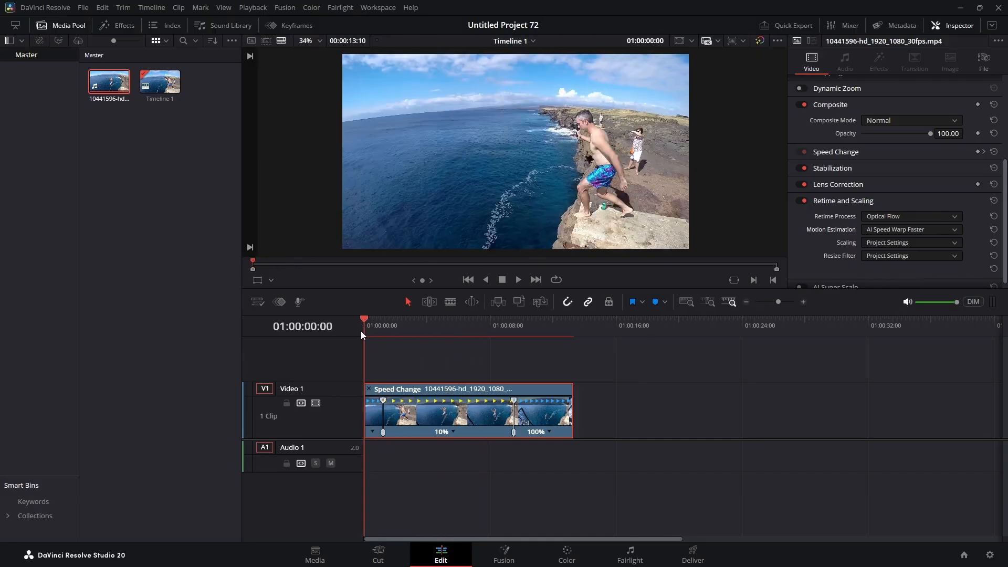
pyautogui.rightClick(453, 400)
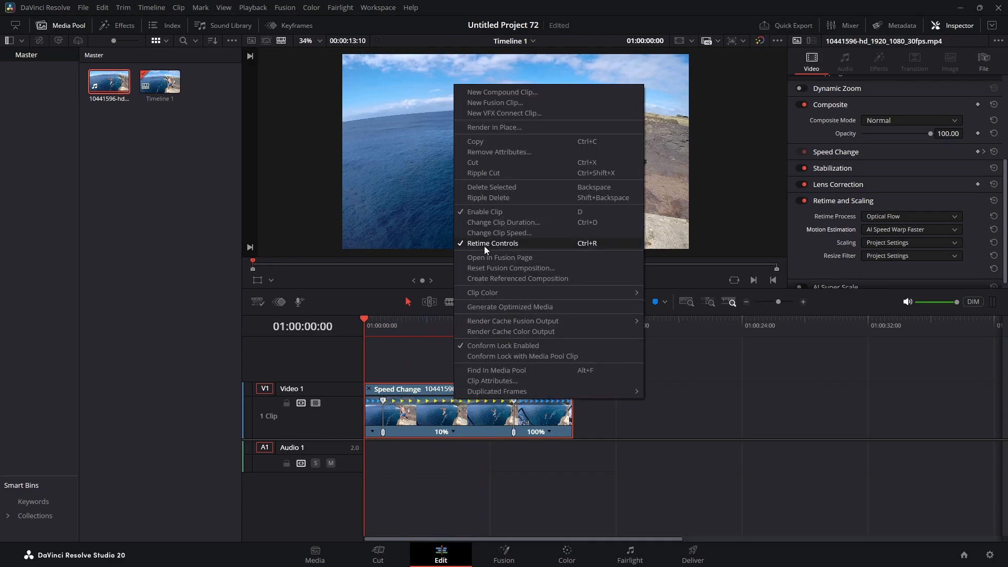
pyautogui.click(450, 424)
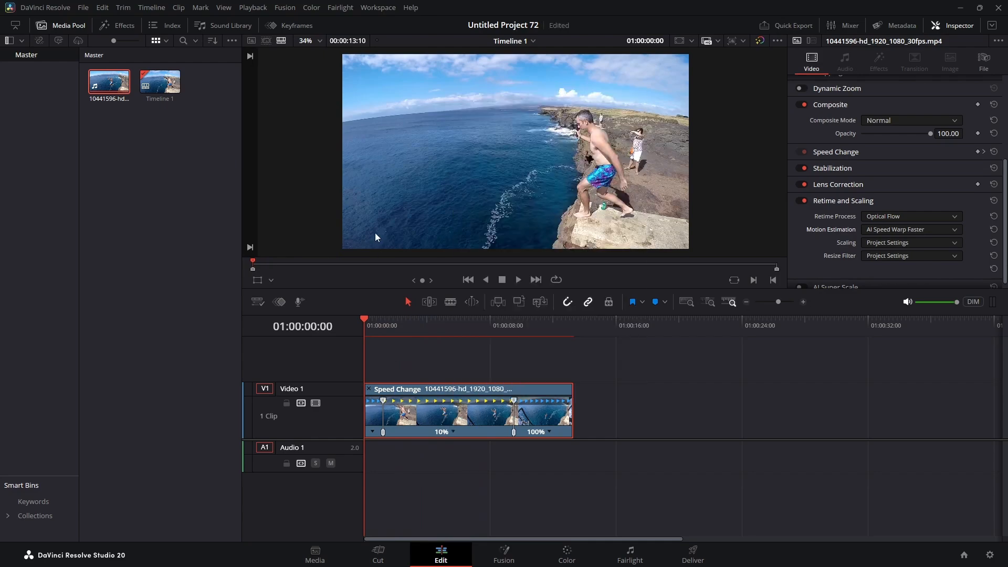
pyautogui.click(288, 27)
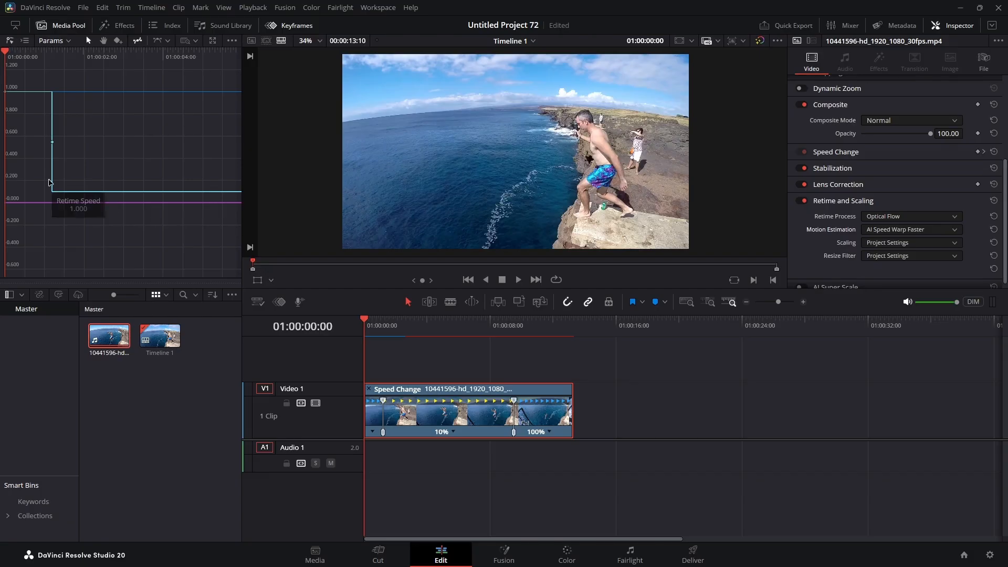
pyautogui.click(195, 41)
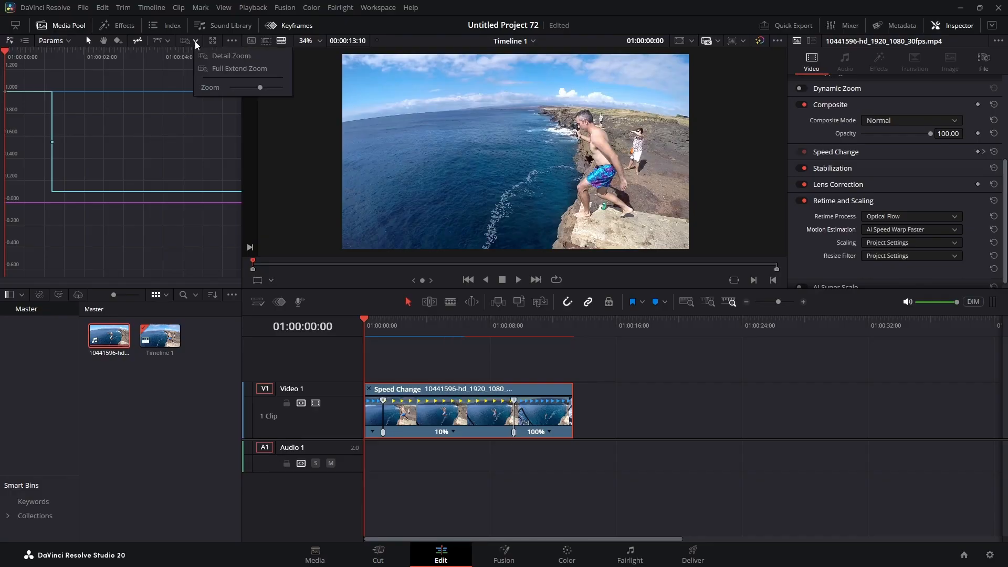
pyautogui.moveTo(257, 87)
pyautogui.mouseDown()
pyautogui.moveTo(220, 88)
pyautogui.moveTo(261, 87)
pyautogui.mouseUp()
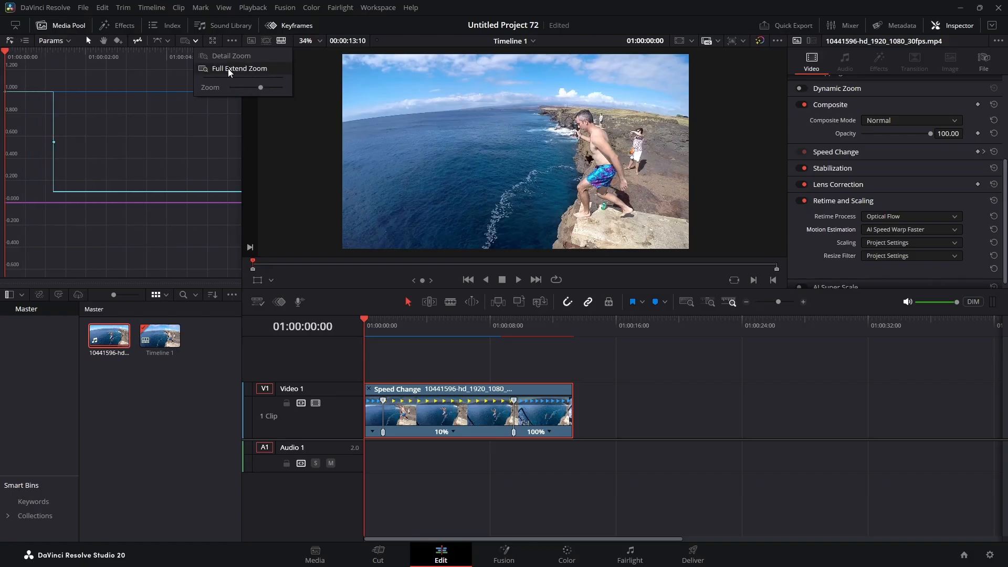
pyautogui.click(227, 68)
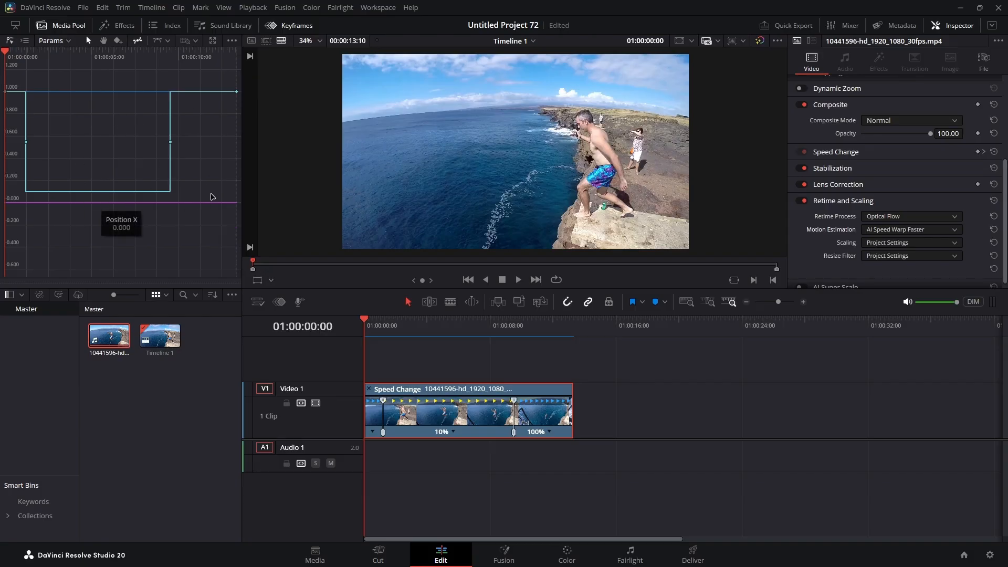
# Apply Ease In and Out interpolation to all keyframes of the clip's retime speed curve
pyautogui.click(183, 237)
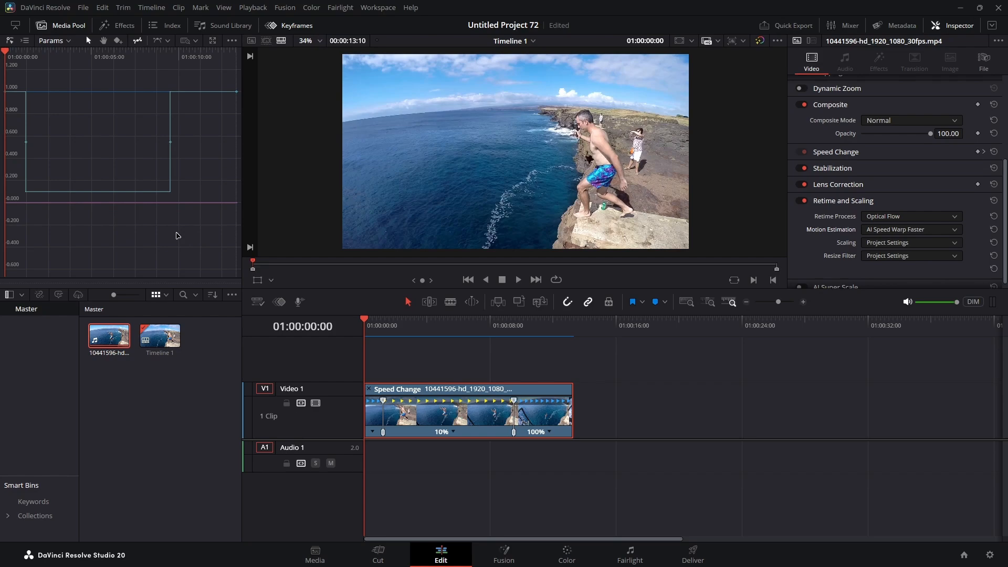
pyautogui.hotkey('ctrl', 'a')
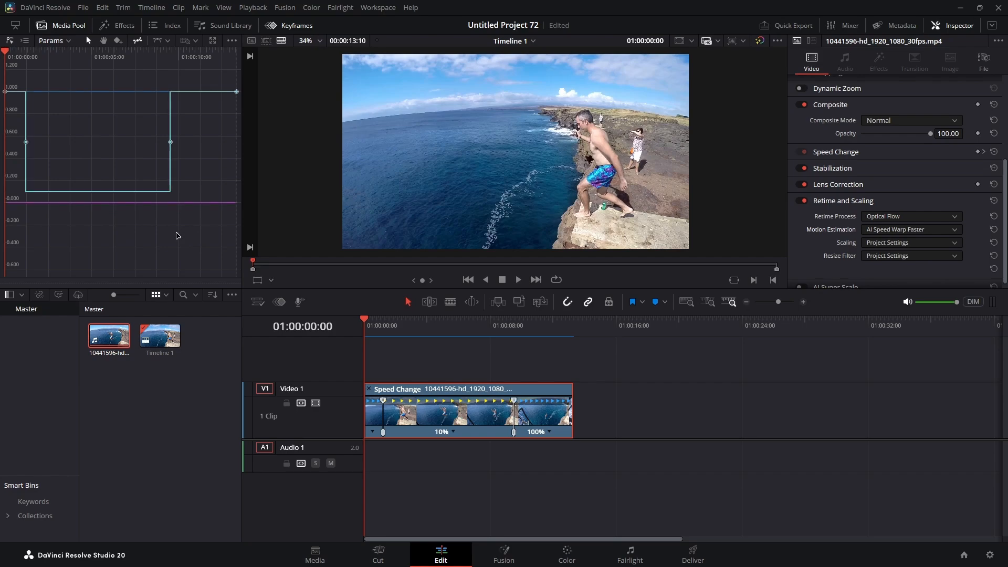
pyautogui.click(168, 41)
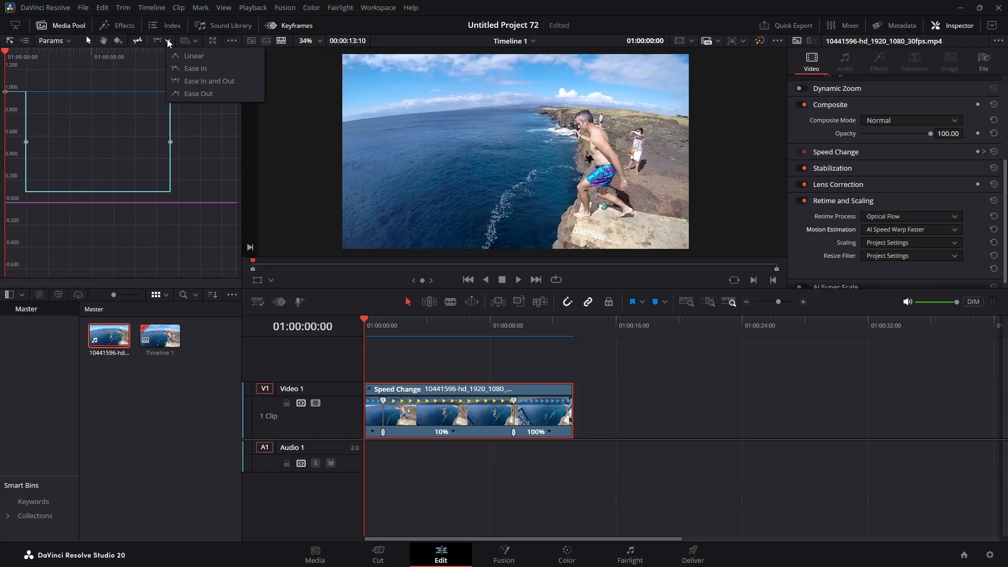
pyautogui.click(198, 81)
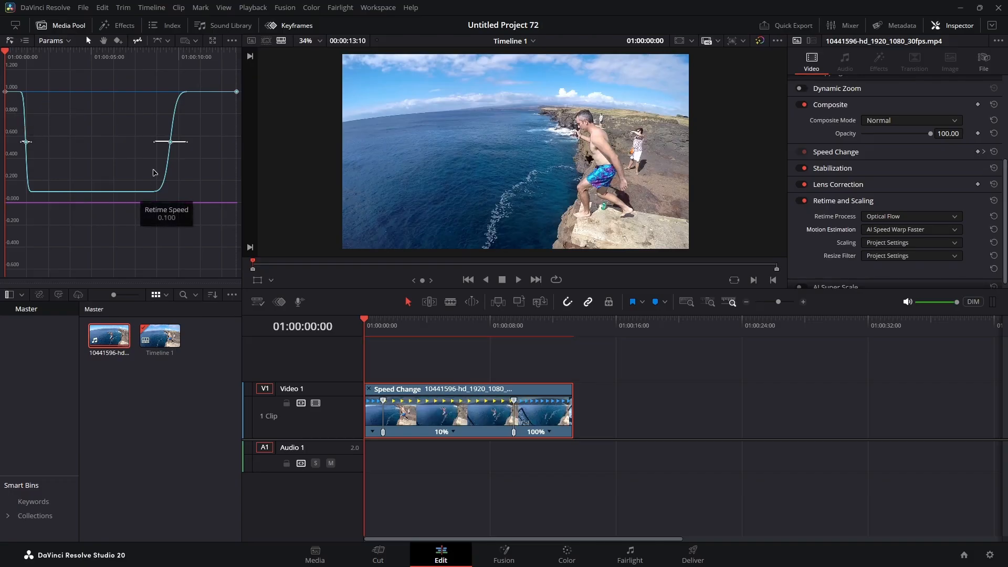
# Hide the keyframe editor, play the eased clip through to its end and return to the timeline start
pyautogui.rightClick(418, 404)
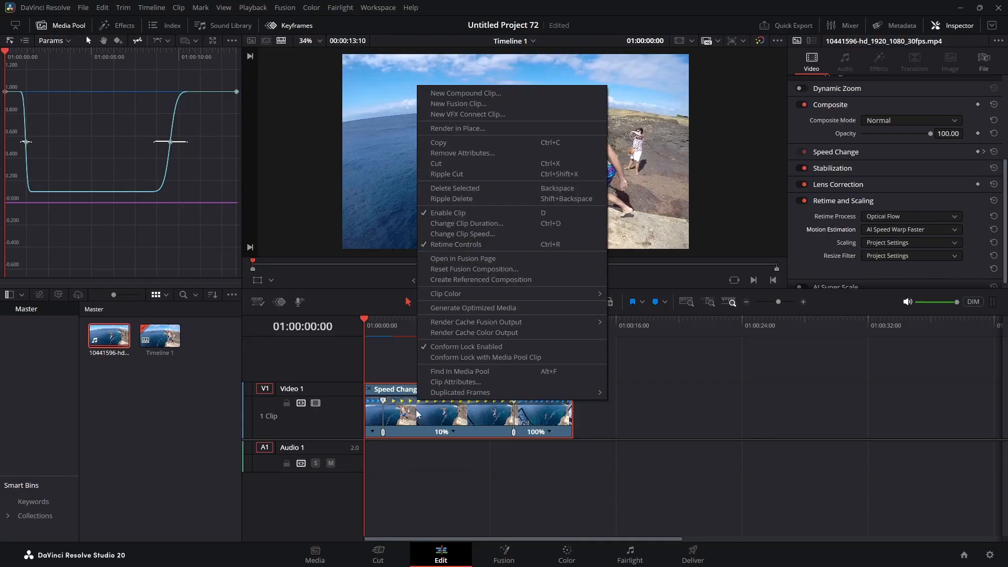
pyautogui.click(418, 415)
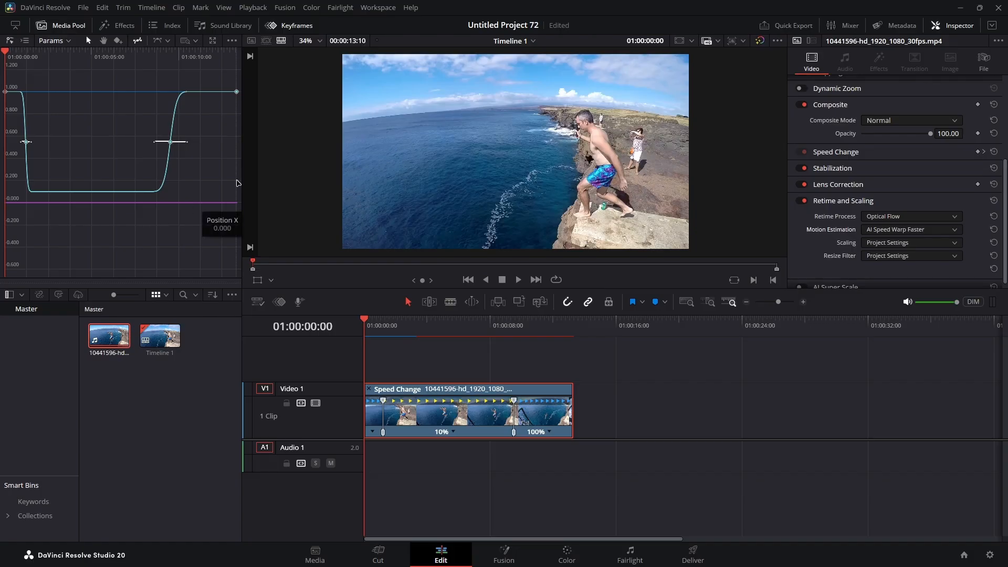
pyautogui.click(283, 28)
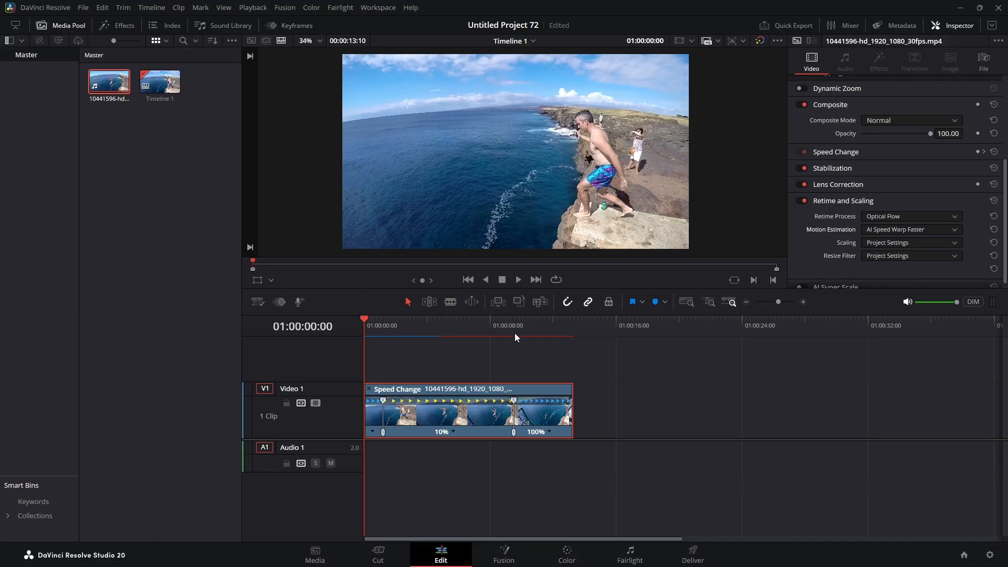
pyautogui.click(518, 280)
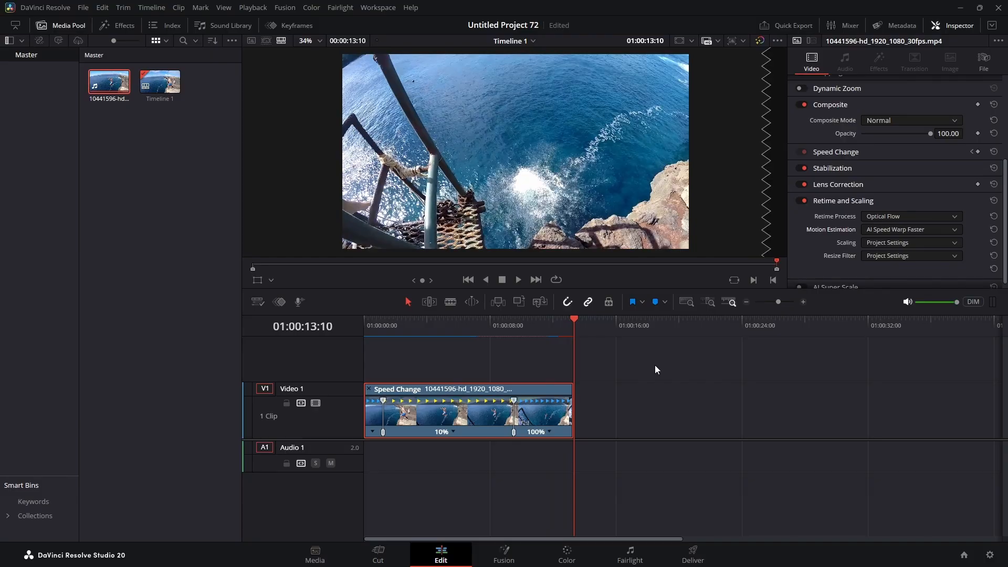
pyautogui.moveTo(575, 319); pyautogui.dragTo(385, 329)
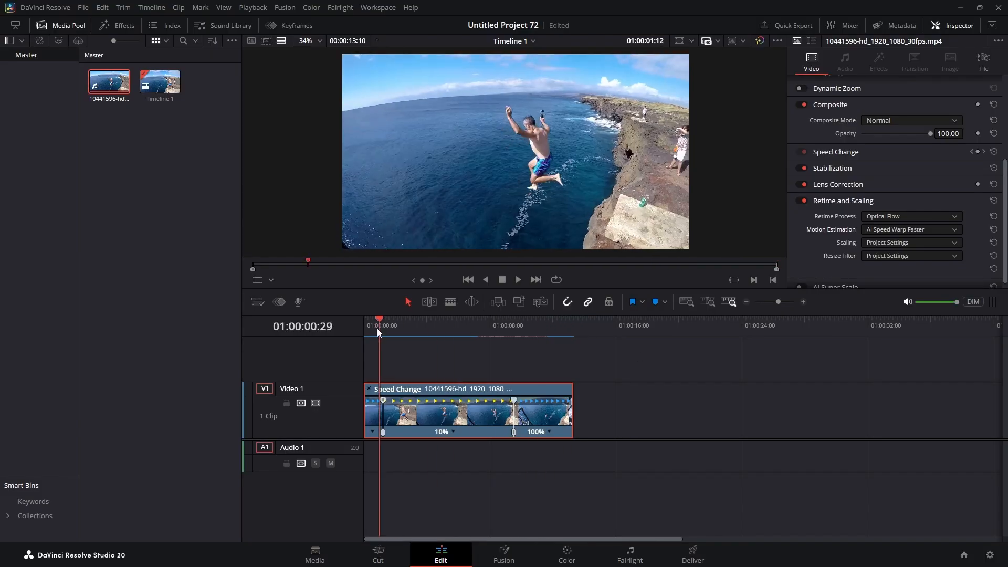
pyautogui.press('Home')
pyautogui.rightClick(483, 407)
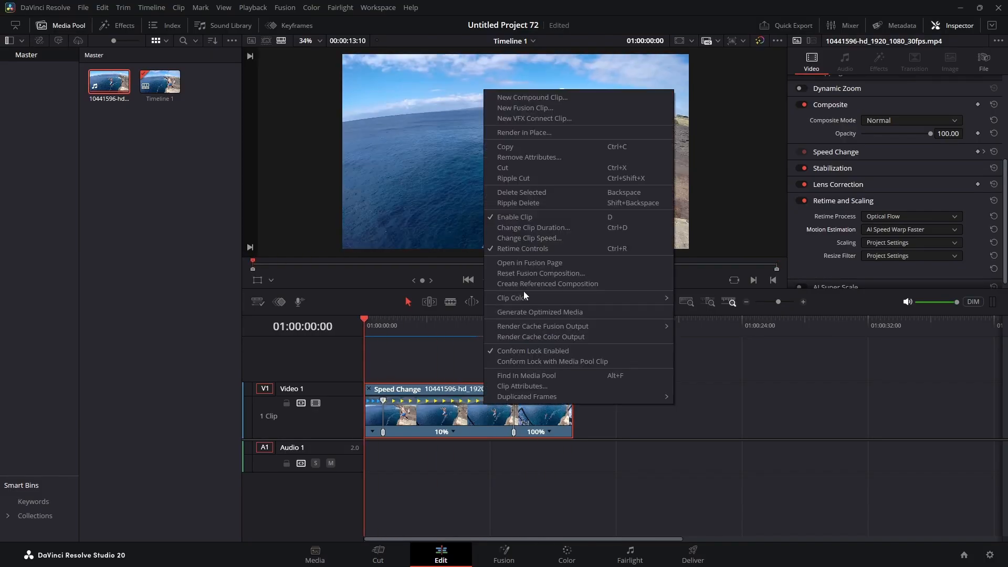
pyautogui.click(493, 417)
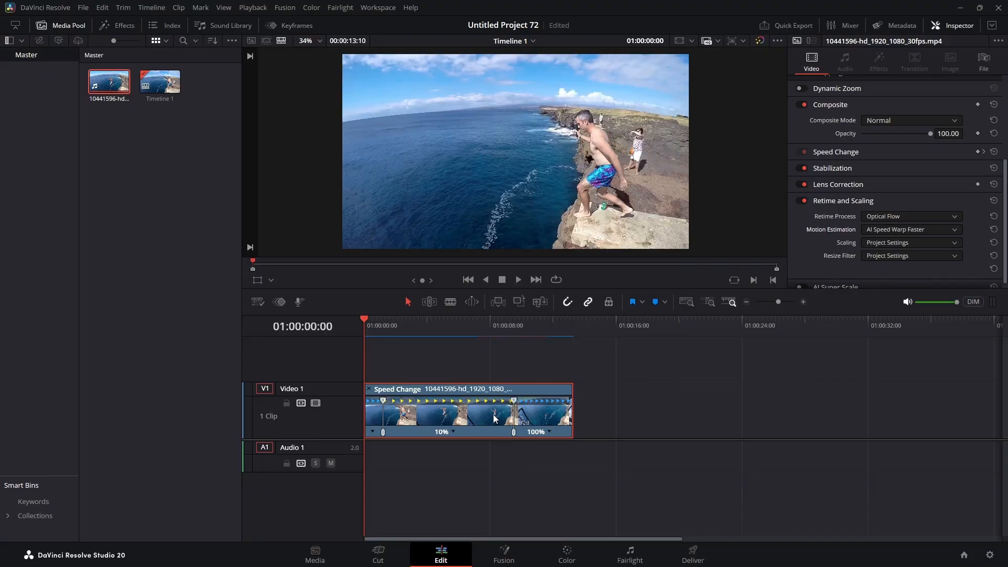
# Reopen the clip's retime curve and lengthen the second speed point's easing handles slightly for a more gradual ramp
pyautogui.click(290, 27)
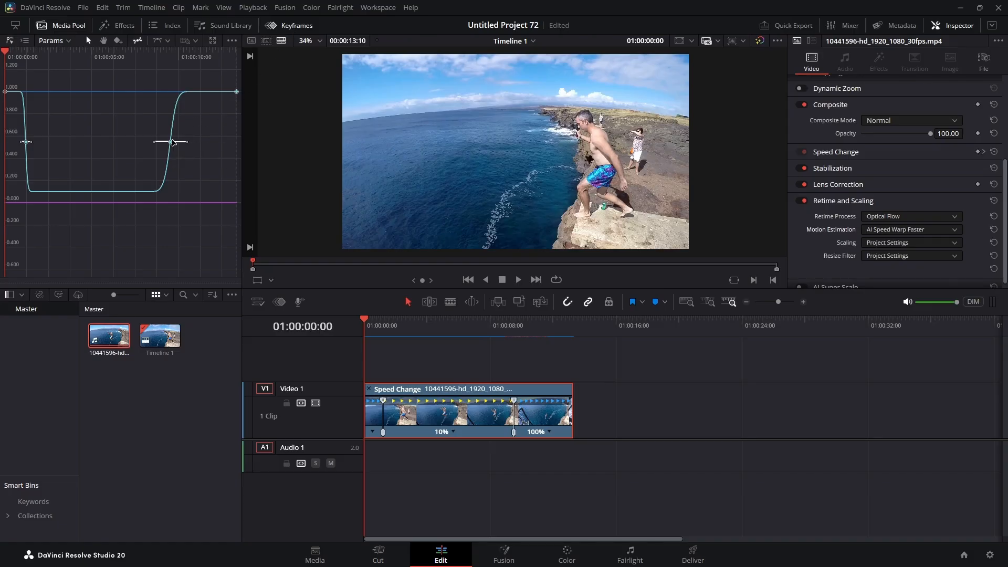
pyautogui.click(233, 41)
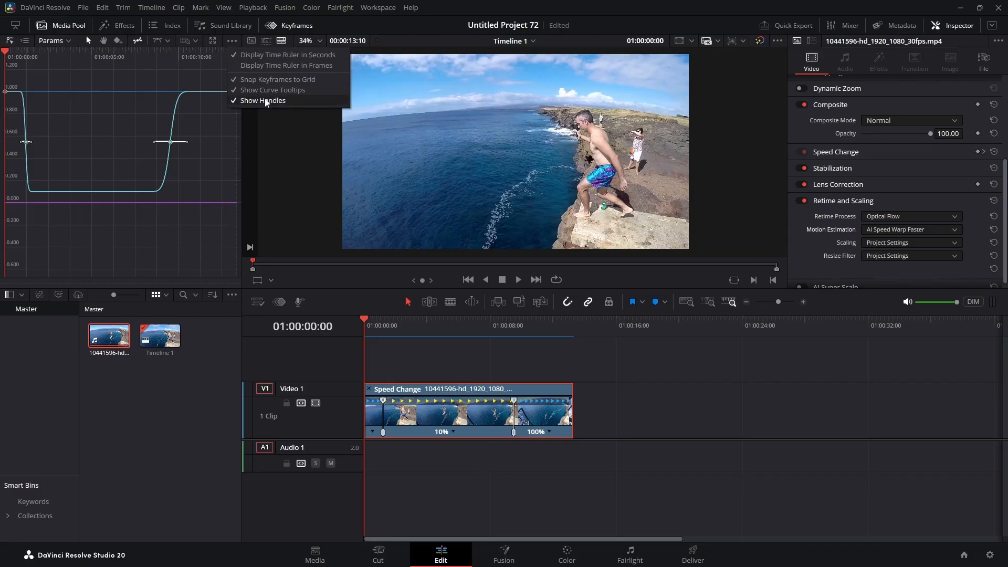
pyautogui.click(157, 145)
pyautogui.moveTo(153, 143)
pyautogui.mouseDown()
pyautogui.moveTo(135, 140)
pyautogui.moveTo(150, 142)
pyautogui.mouseUp()
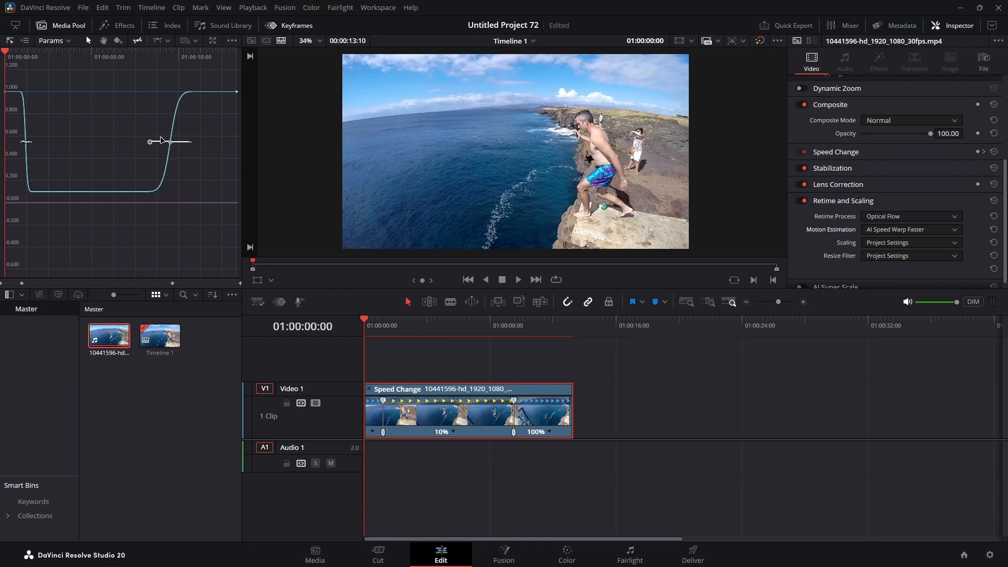
# Hide the keyframe editor and play the adjusted speed ramp from the timeline start
pyautogui.click(278, 25)
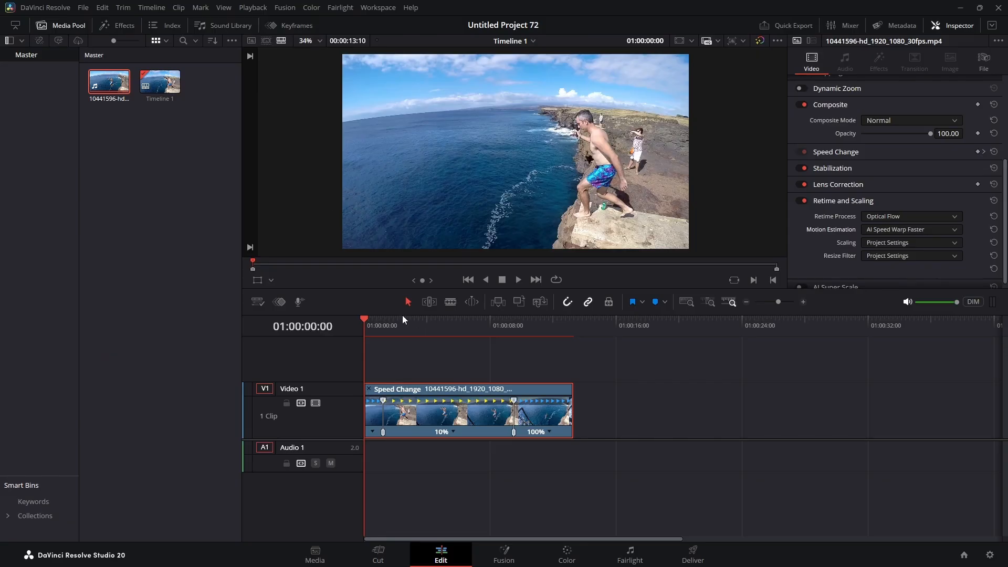
pyautogui.click(519, 280)
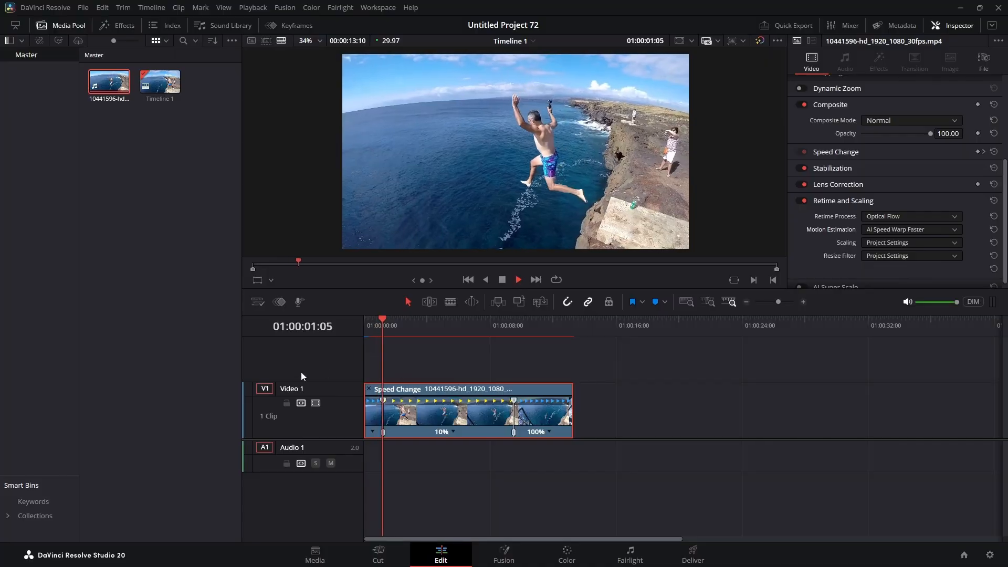